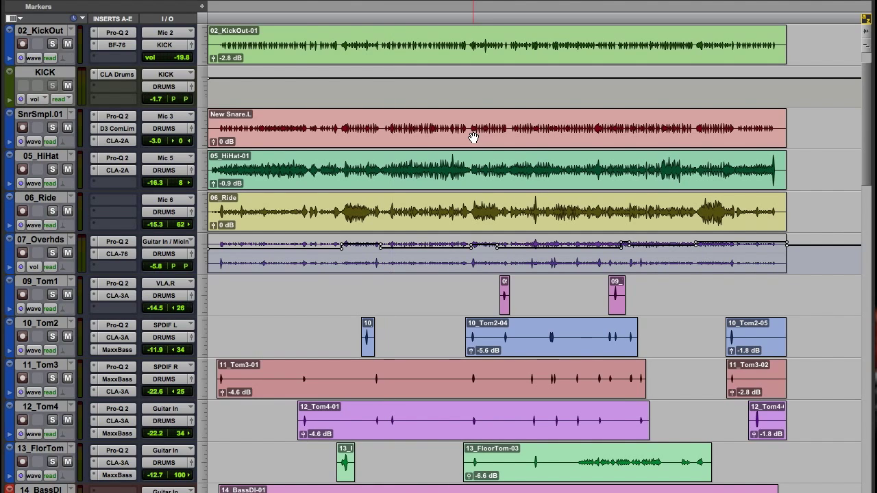
Step: Audition the SnrSmpl.01 snare sample, first within the full mix and again with its track soloed
key(space)
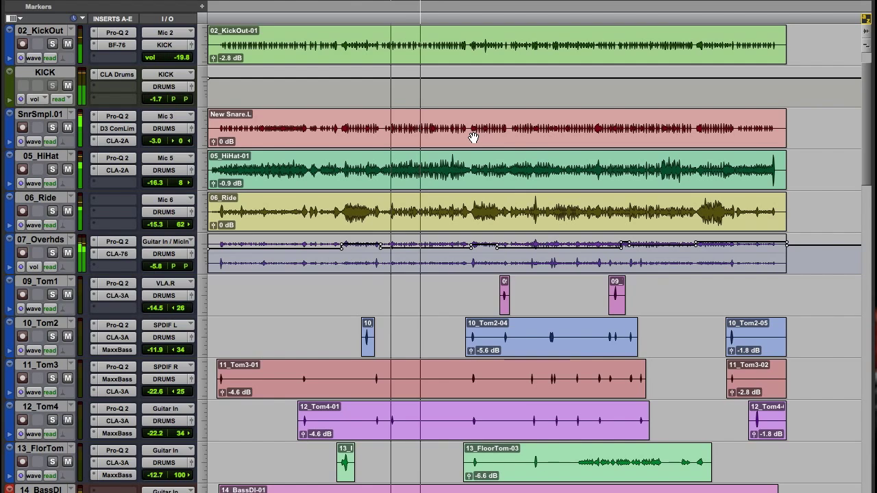
key(space)
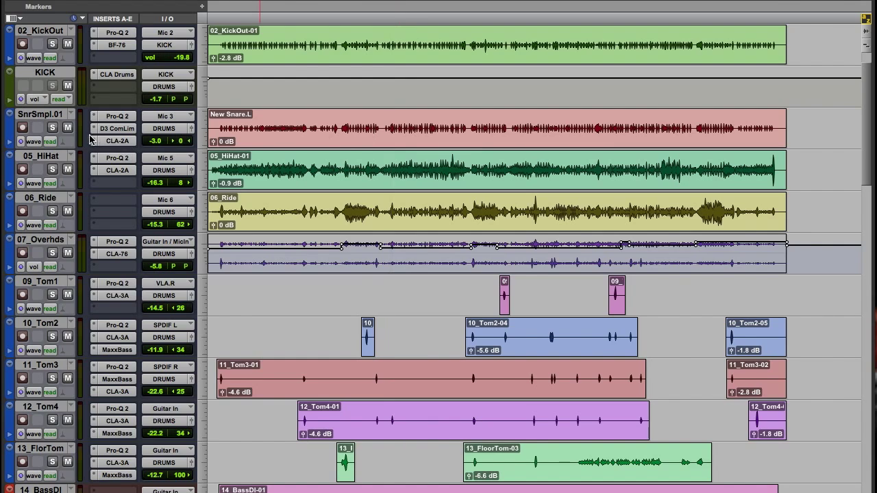
click(52, 128)
key(space)
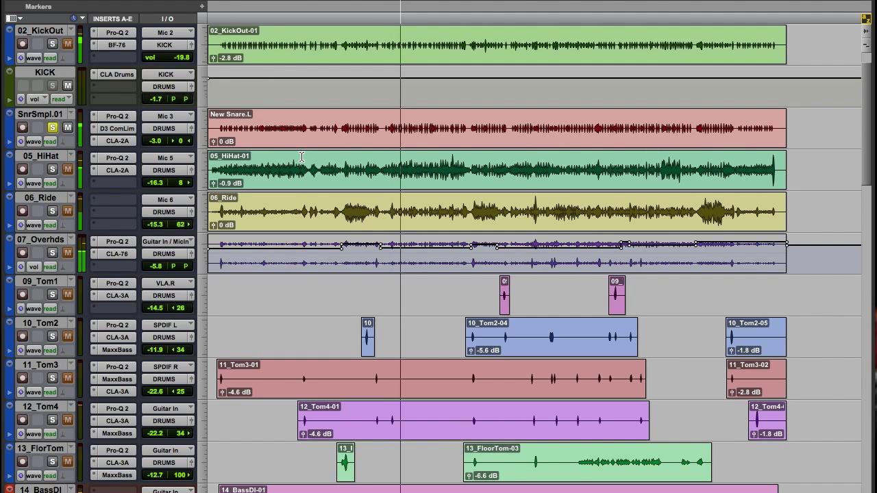
key(space)
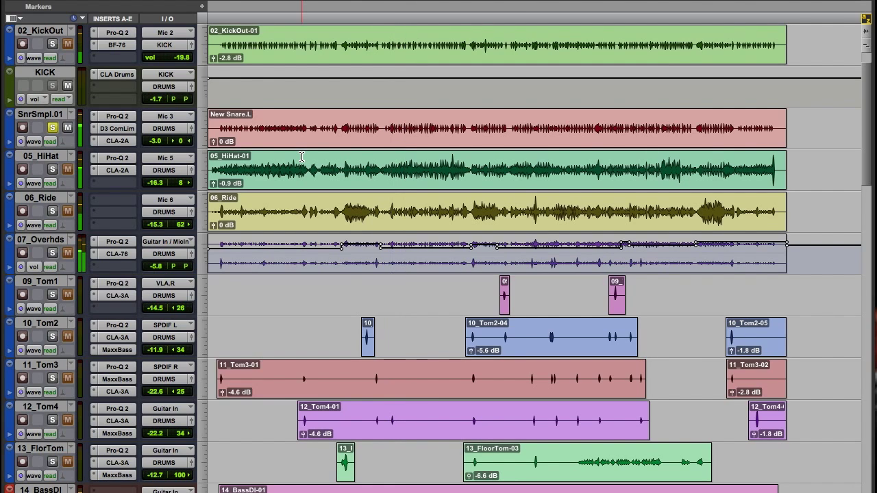
Step: Unsolo the snare track and switch it to the original 03_SnareTop playlist
click(55, 127)
click(69, 114)
click(107, 103)
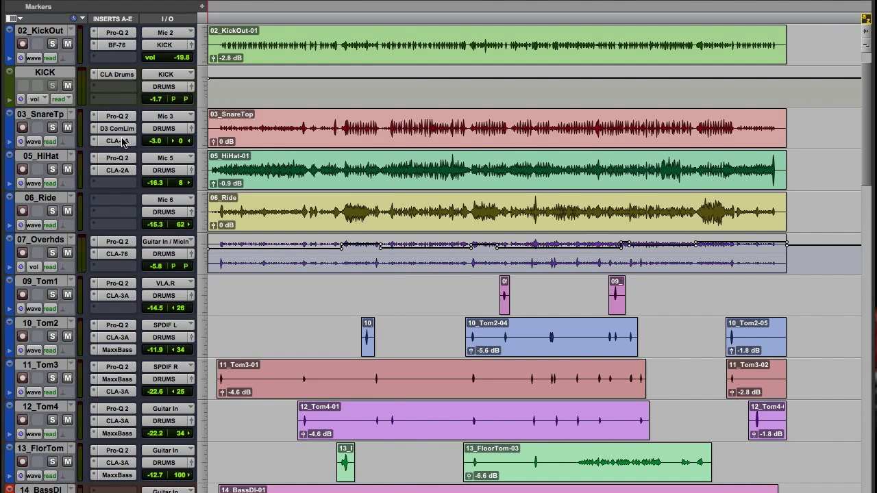
Step: Play the mix with the original snare, soloing and unsoloing 03_SnareTop during playback to compare
key(space)
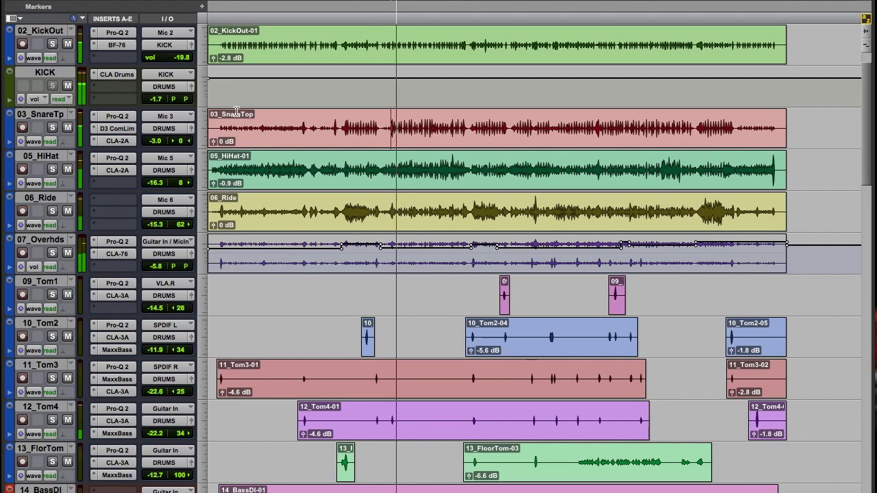
click(54, 128)
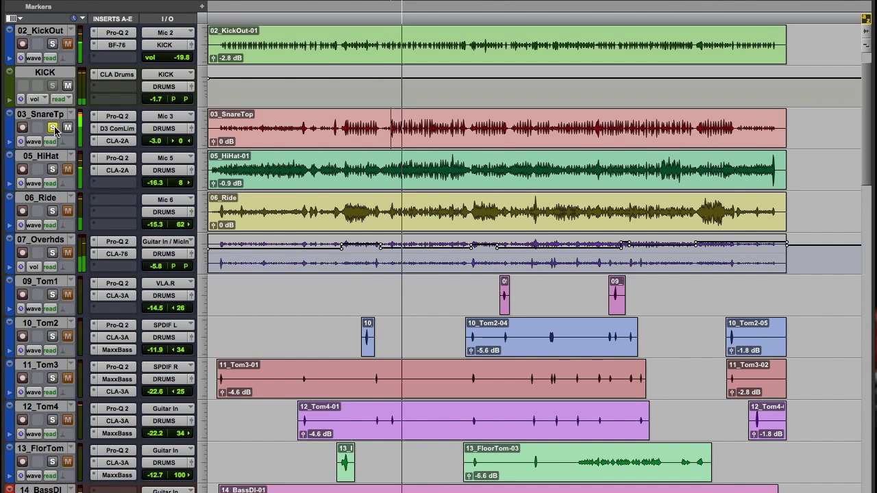
click(53, 128)
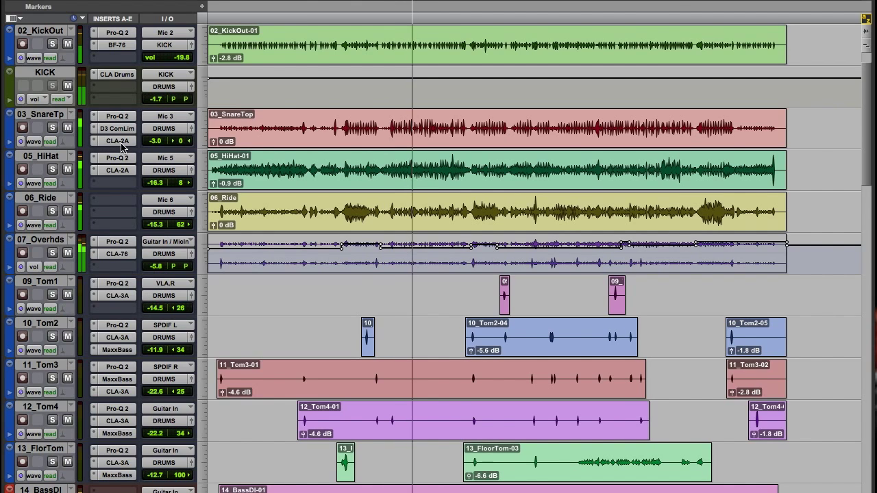
key(space)
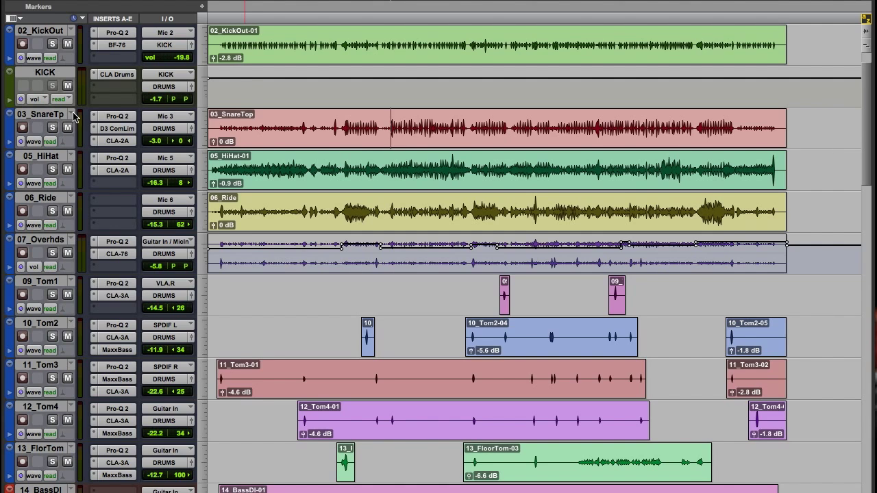
Step: Play a short close-up passage of the full mix with the 03_SnareTop playlist active
key(t)
key(t)
key(t)
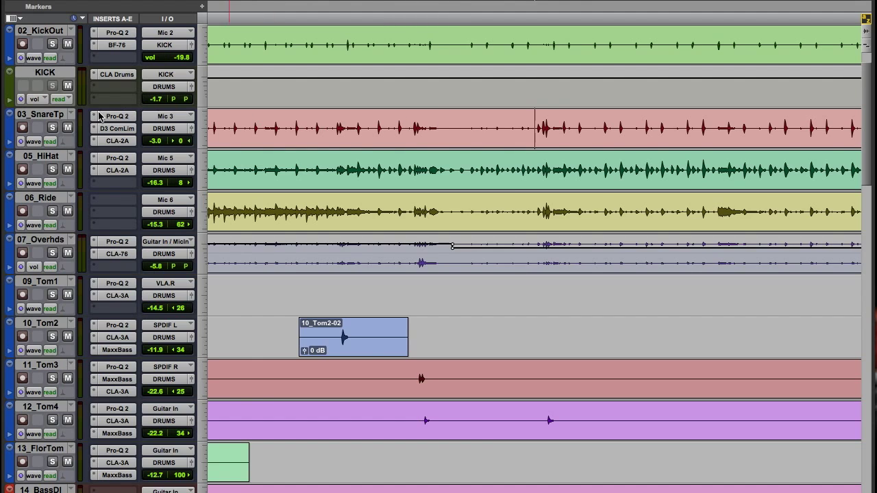
key(space)
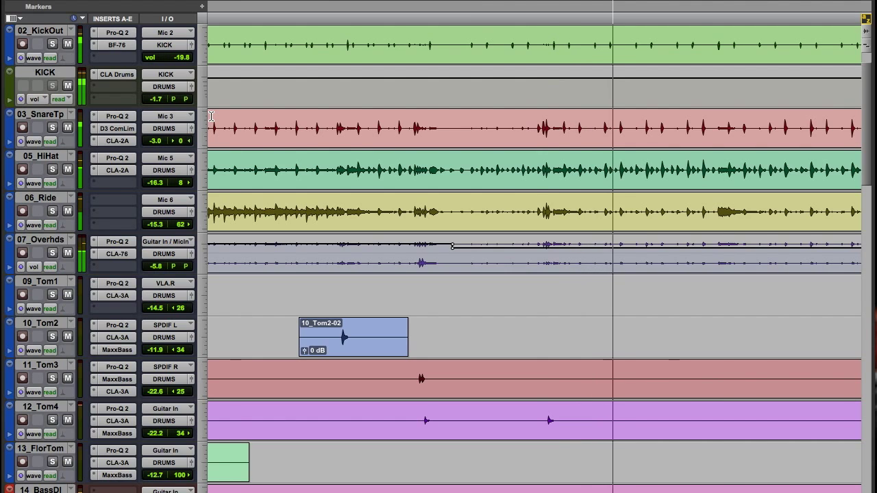
key(space)
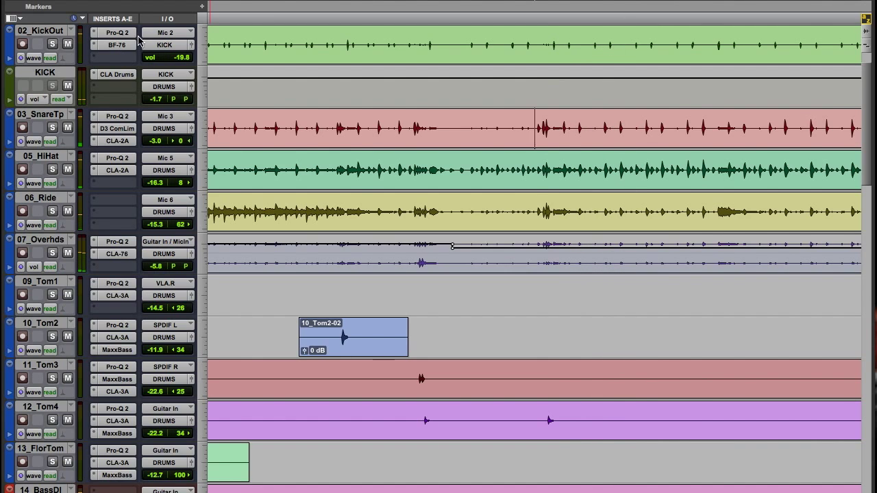
Step: Solo the snare track with the Snare Sample.01 playlist active and audition the same passage
click(52, 128)
click(71, 116)
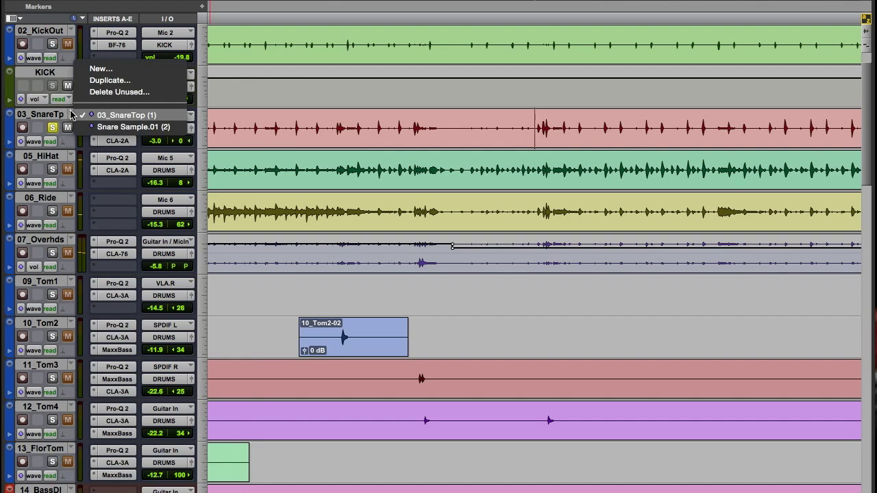
click(101, 127)
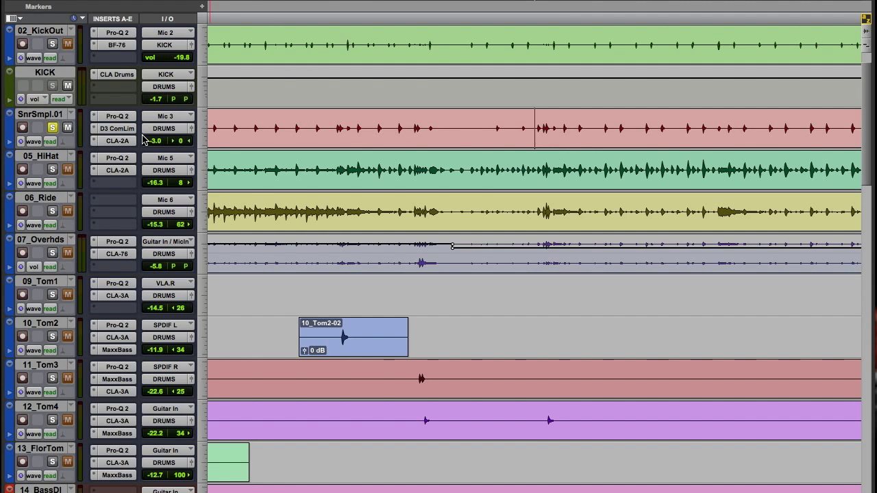
click(368, 152)
key(space)
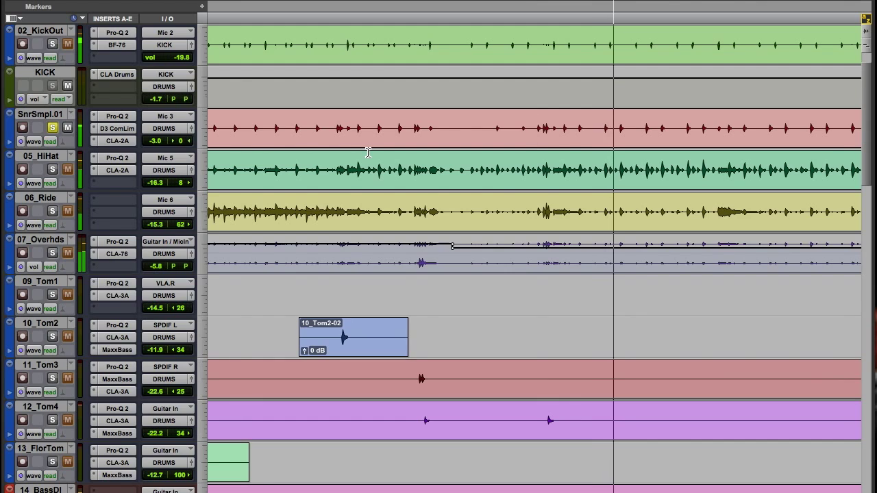
key(space)
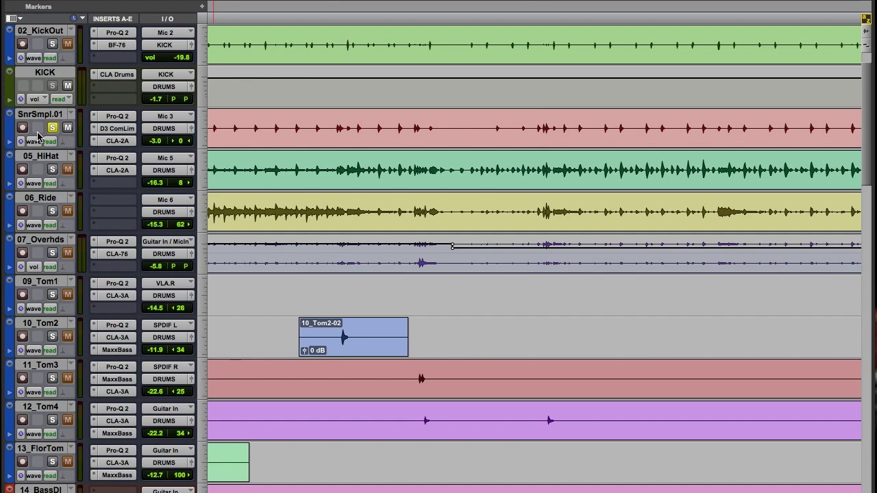
Step: Unsolo the snare track and play the passage in the full mix with the snare sample
click(52, 127)
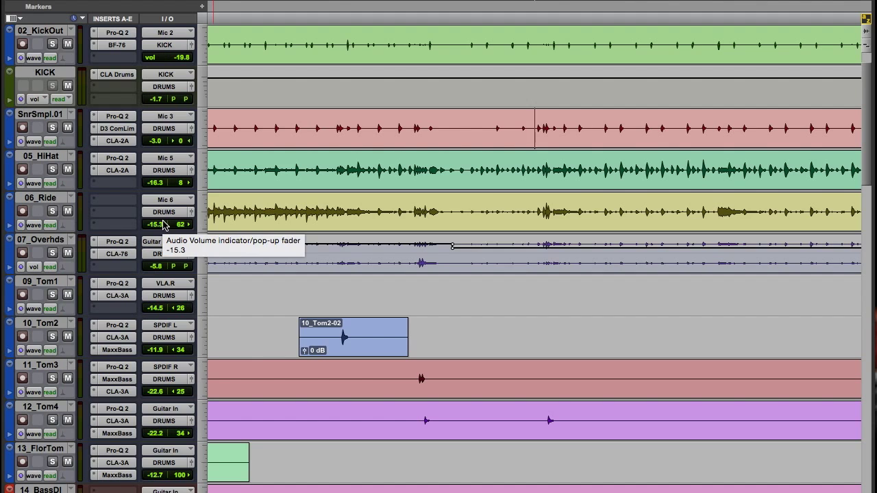
key(space)
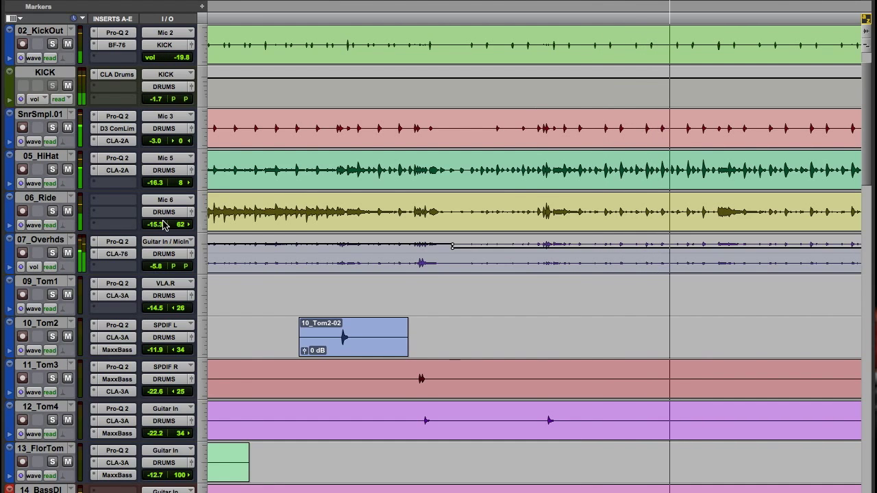
key(space)
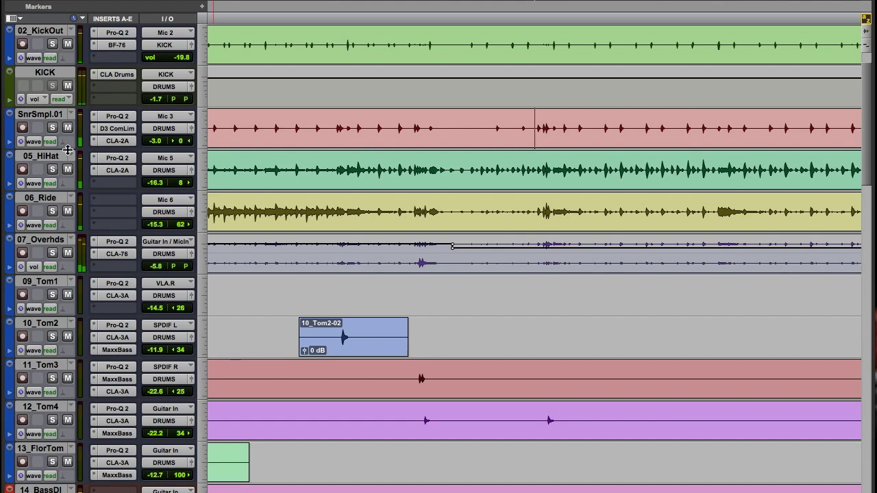
Step: Switch the snare track back to the 03_SnareTop playlist and play the passage in the full mix
click(71, 115)
click(93, 100)
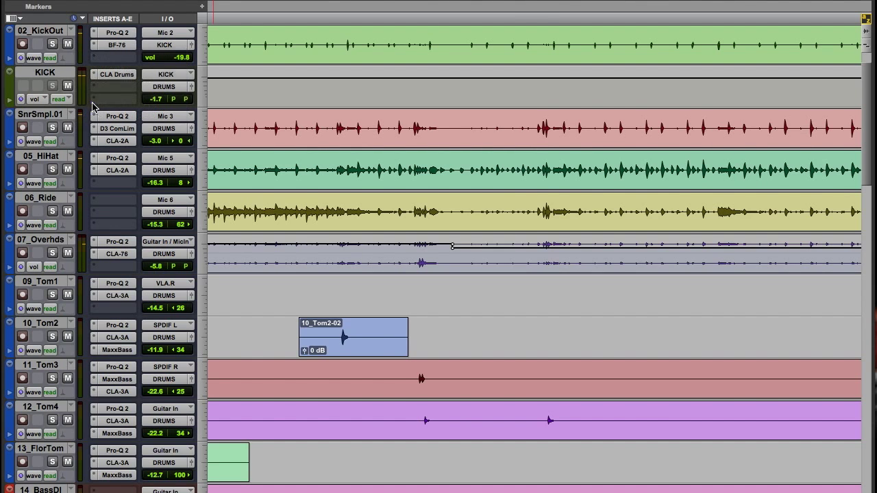
key(space)
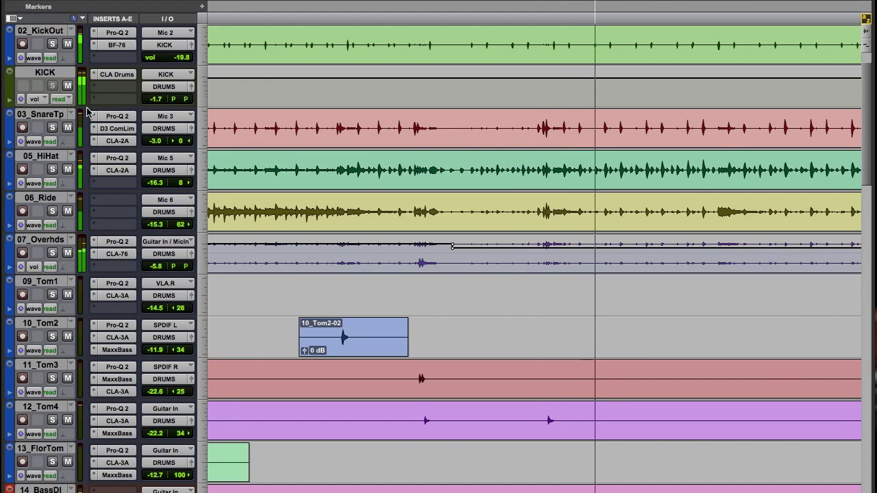
key(space)
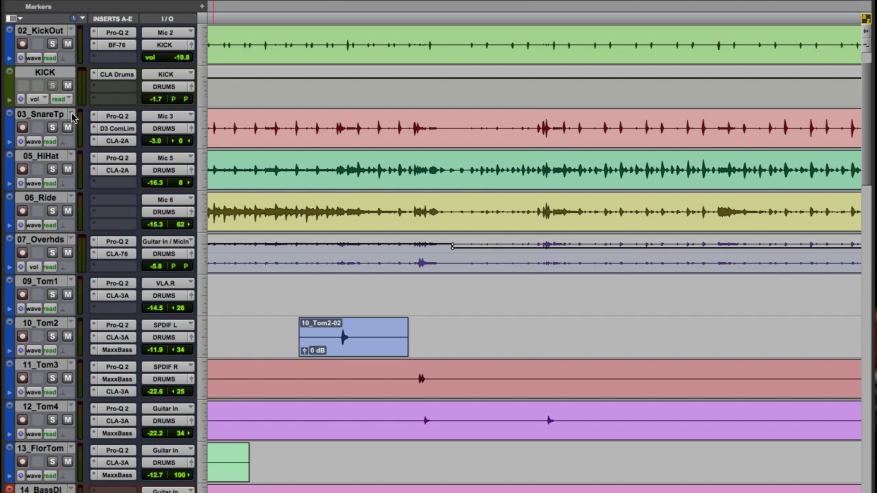
Step: Select the range containing the tom hits across the 10_Tom2, 11_Tom3 and 12_Tom4 tracks and check its playback
key(F4)
click(162, 466)
drag(334, 335, 566, 418)
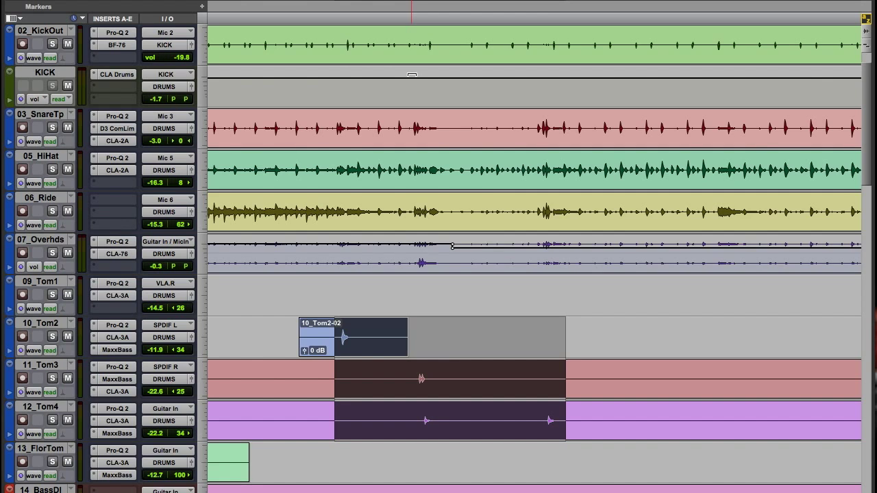
key(space)
click(367, 316)
Step: Play the session from an earlier point and bring up the Mix window to view the drum channels
scroll(375, 304, up, 2)
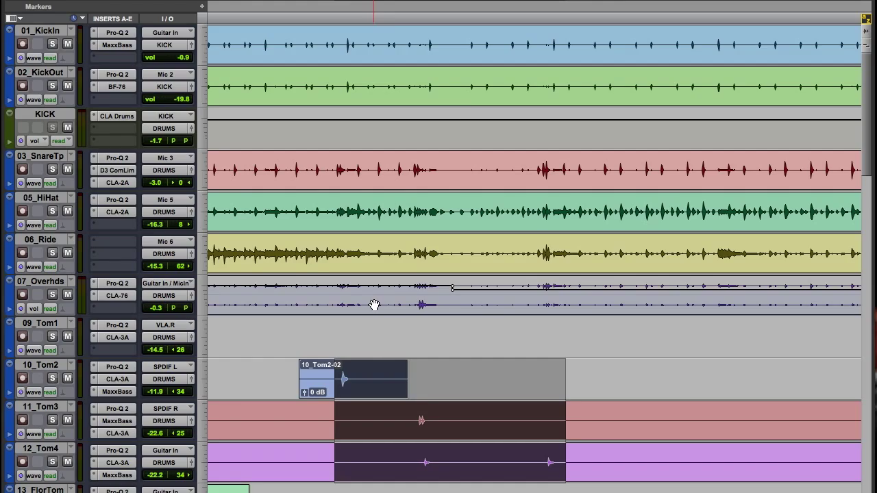
click(328, 14)
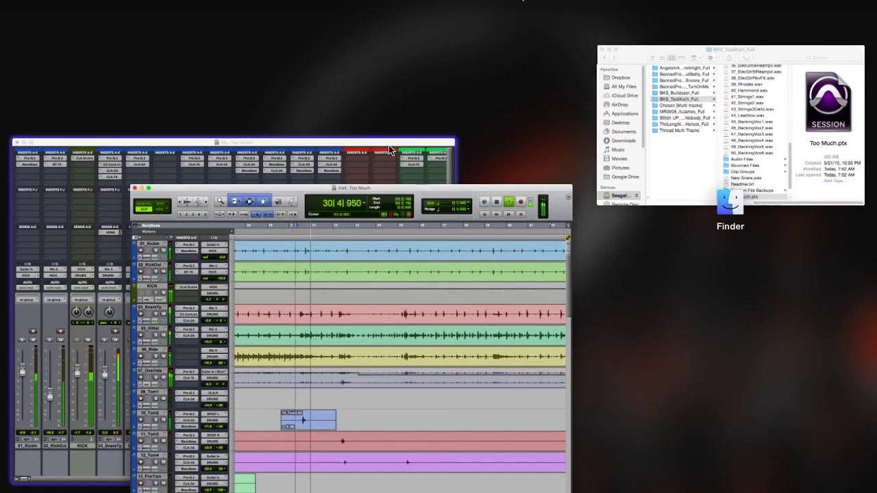
click(389, 149)
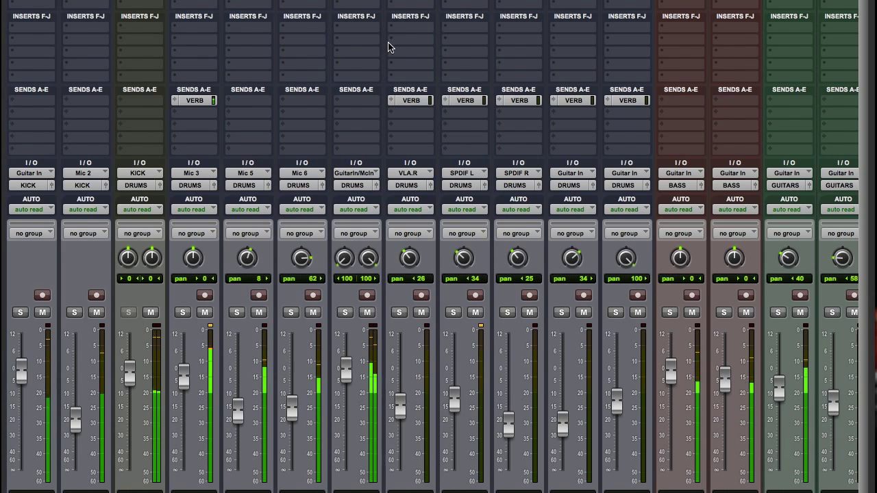